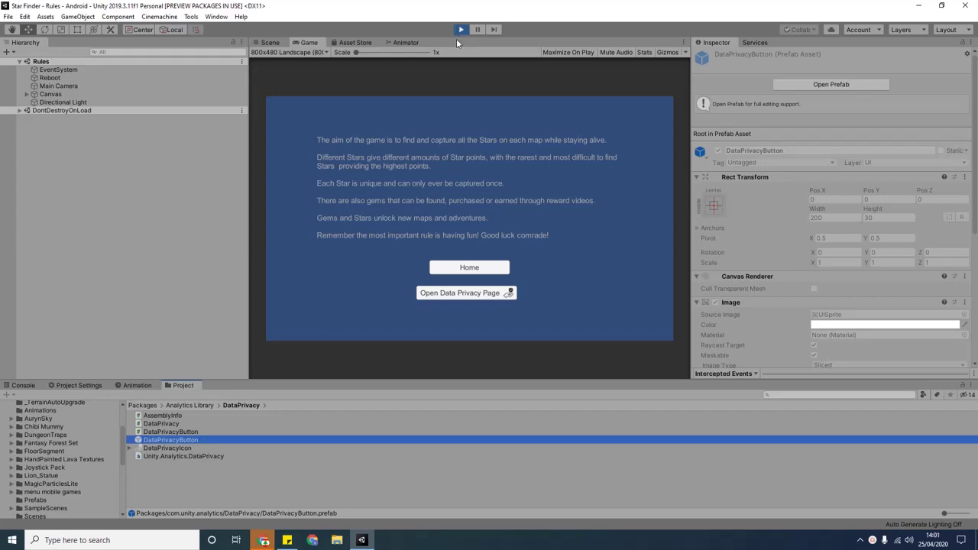
pyautogui.click(471, 299)
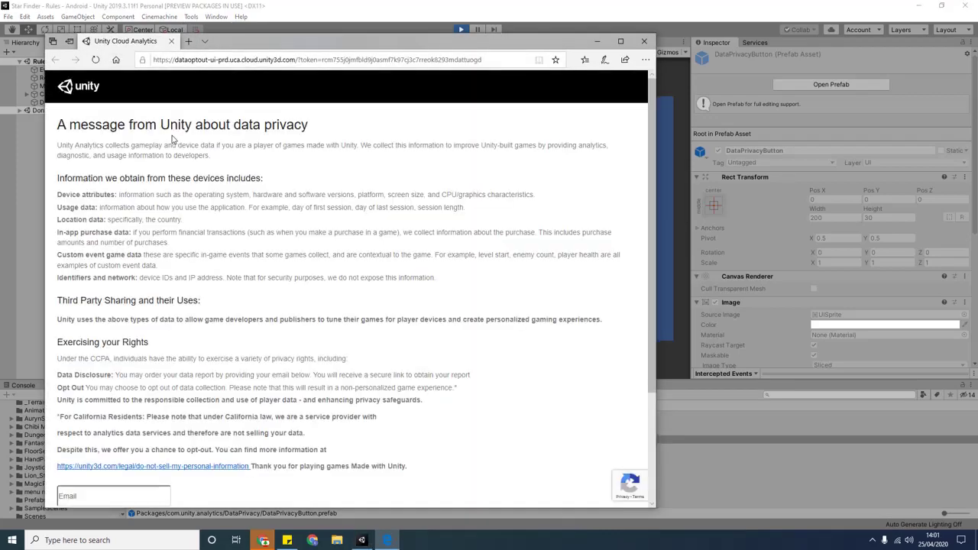
pyautogui.scroll(-2, 229, 215)
pyautogui.scroll(2, 280, 293)
pyautogui.click(643, 43)
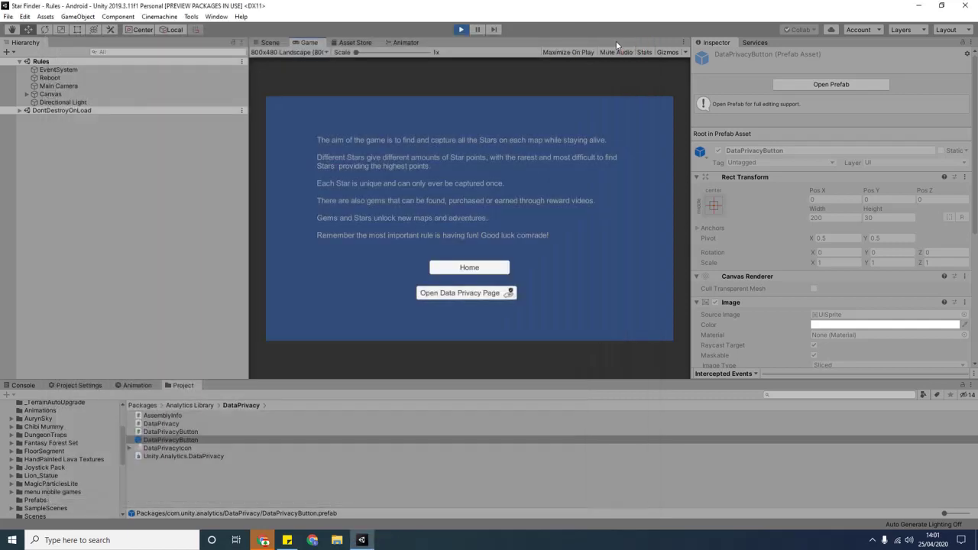
# Step: Stop play mode and open the Package Manager over the scene
pyautogui.click(461, 29)
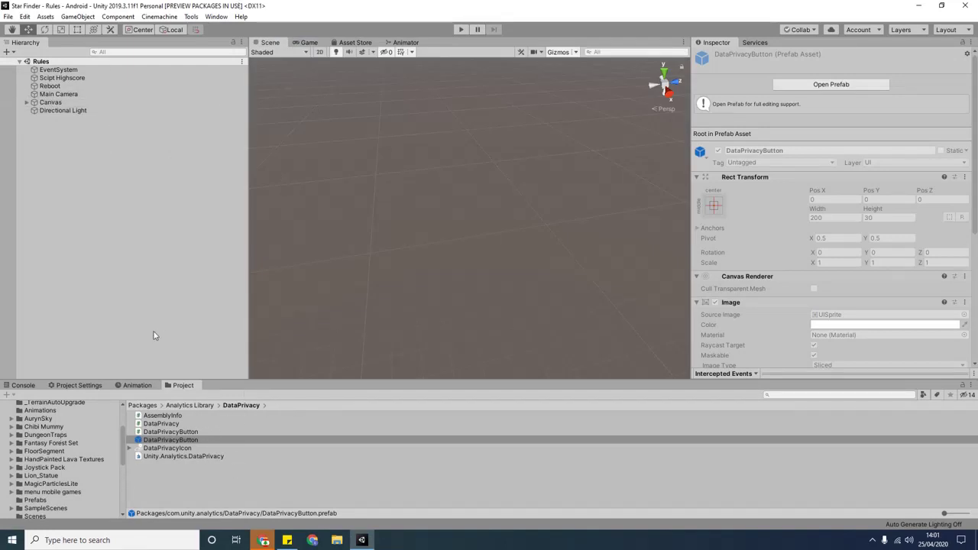
pyautogui.click(215, 17)
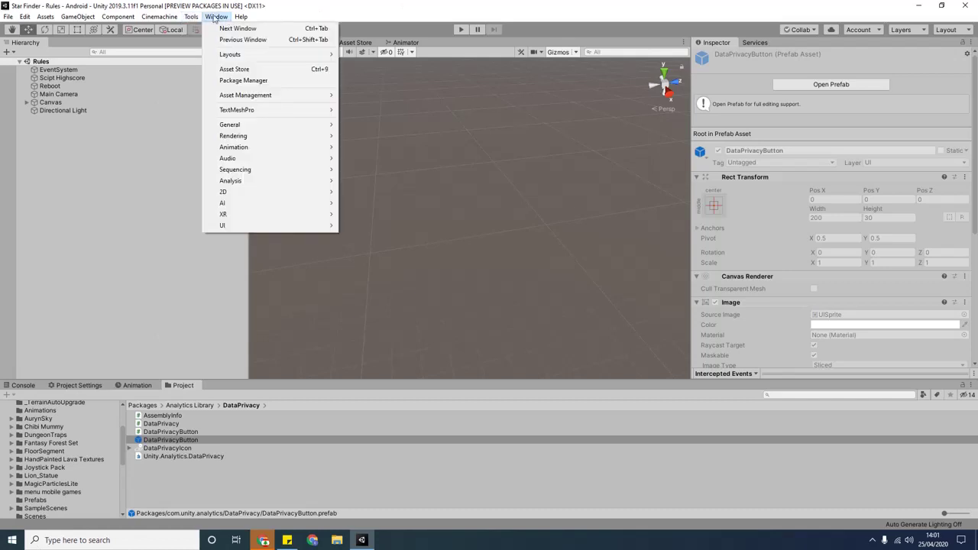
pyautogui.click(215, 16)
pyautogui.click(243, 17)
pyautogui.click(247, 82)
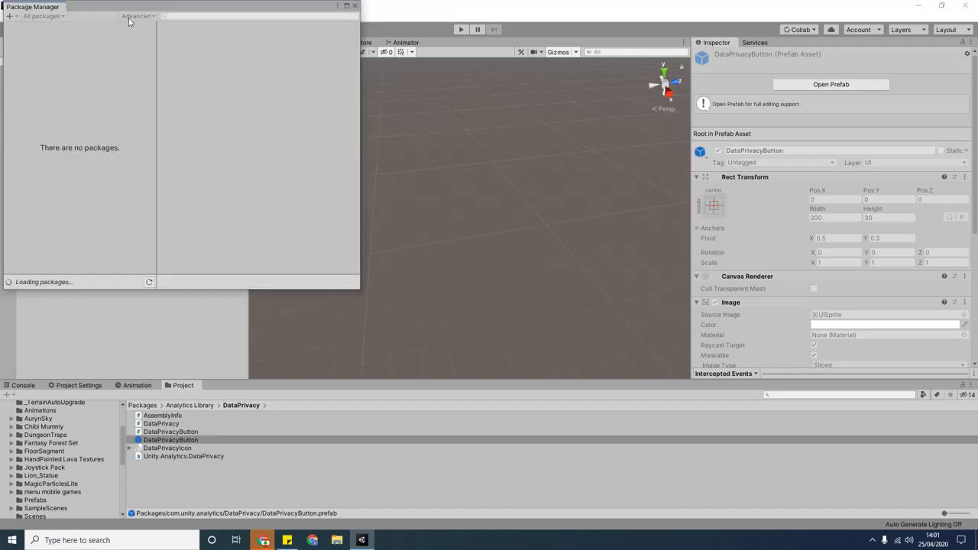
pyautogui.moveTo(132, 7); pyautogui.dragTo(377, 67)
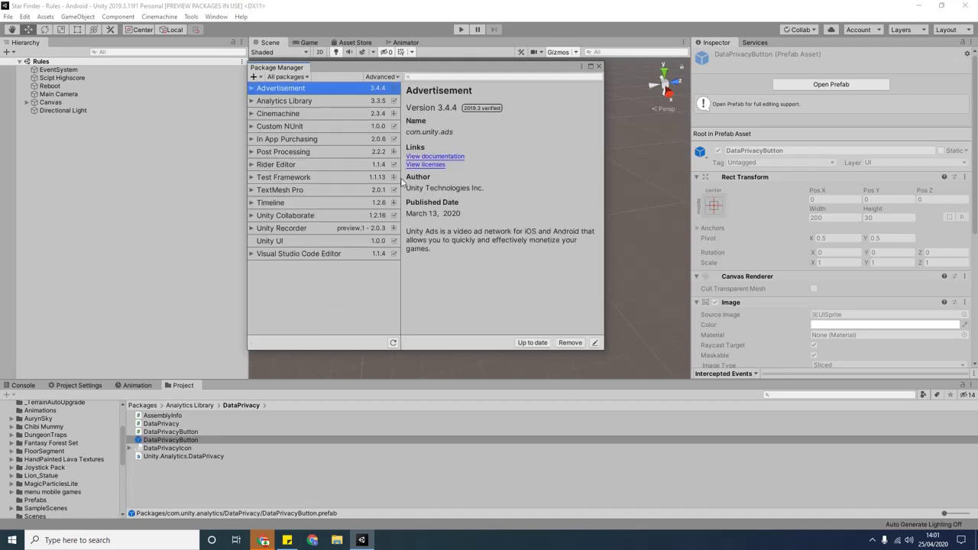
# Step: Set the Package Manager filter to show all packages instead of only installed ones
pyautogui.click(294, 78)
pyautogui.click(393, 343)
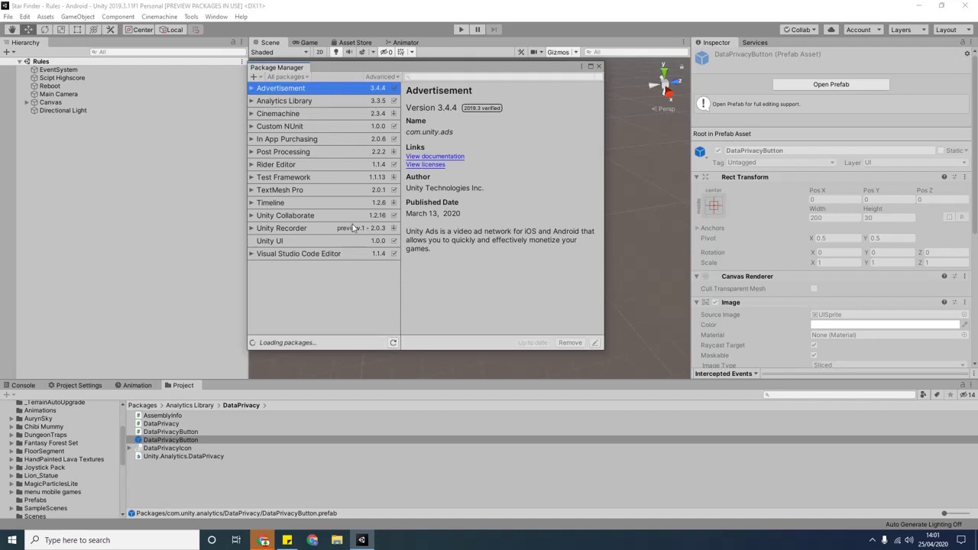
pyautogui.click(255, 76)
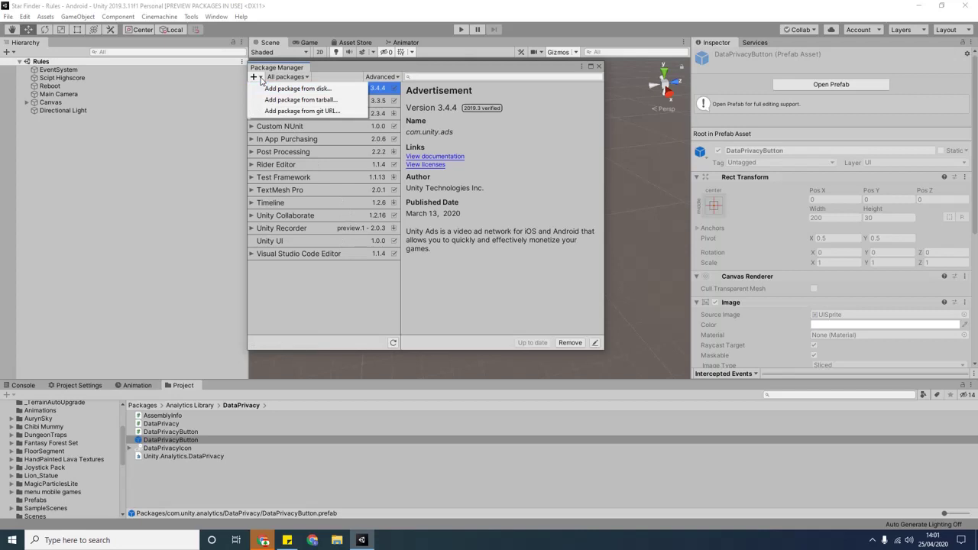
pyautogui.click(285, 77)
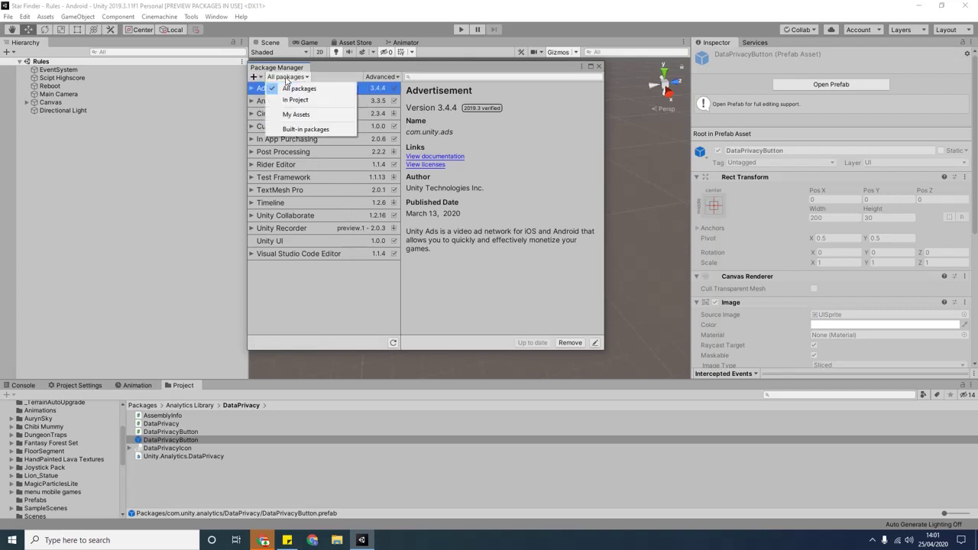
pyautogui.click(299, 90)
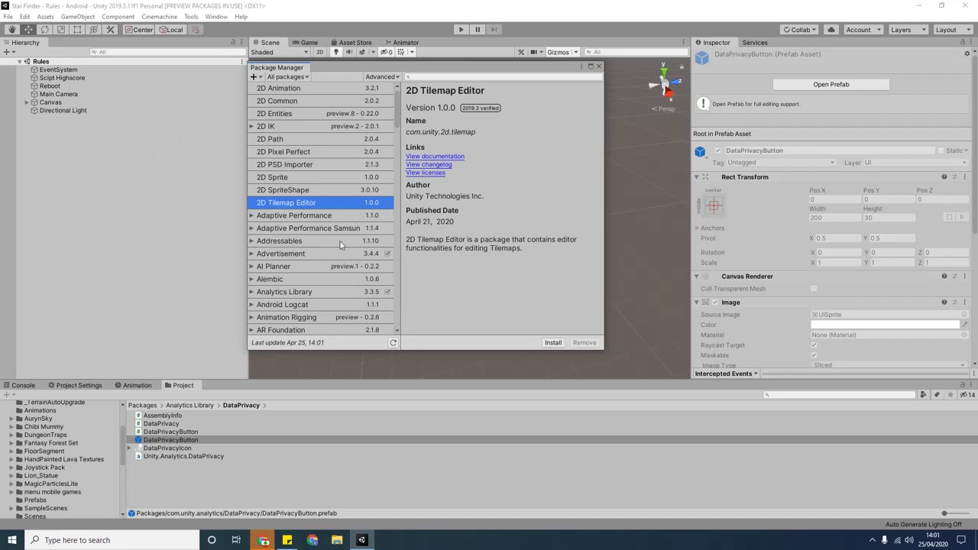
# Step: Select Analytics Library 3.3.5 in the package list to view its details
pyautogui.scroll(-1, 359, 274)
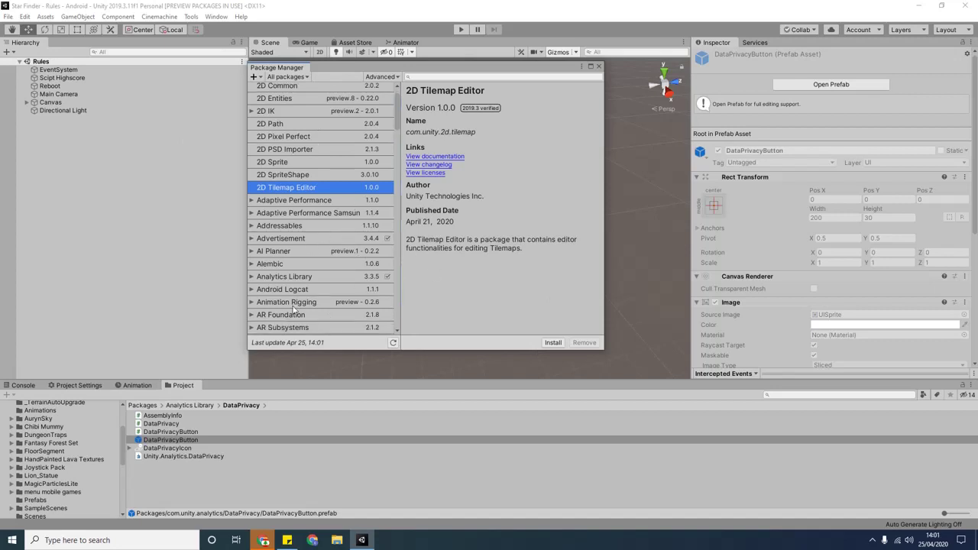
pyautogui.scroll(-1, 337, 260)
pyautogui.scroll(-14, 291, 212)
pyautogui.scroll(12, 291, 212)
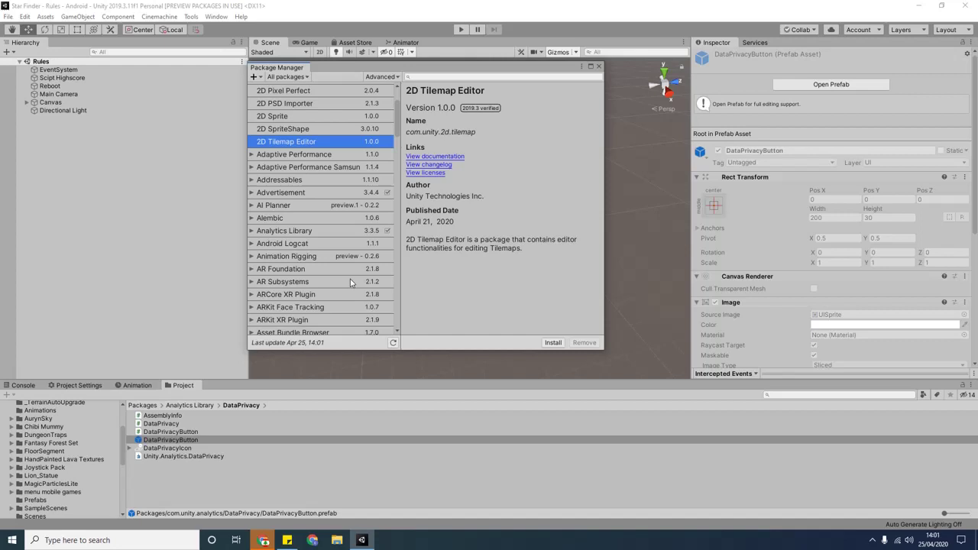
pyautogui.scroll(1, 289, 202)
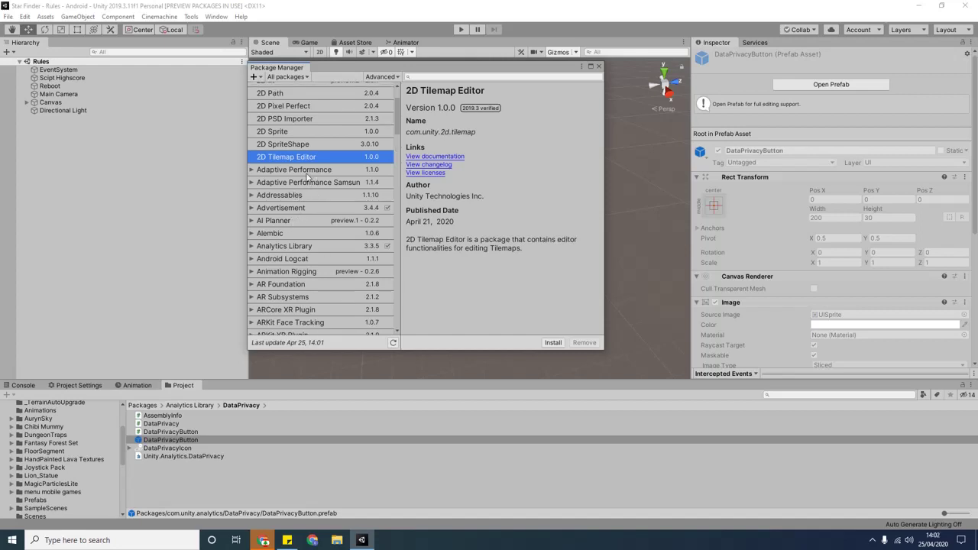
pyautogui.click(294, 248)
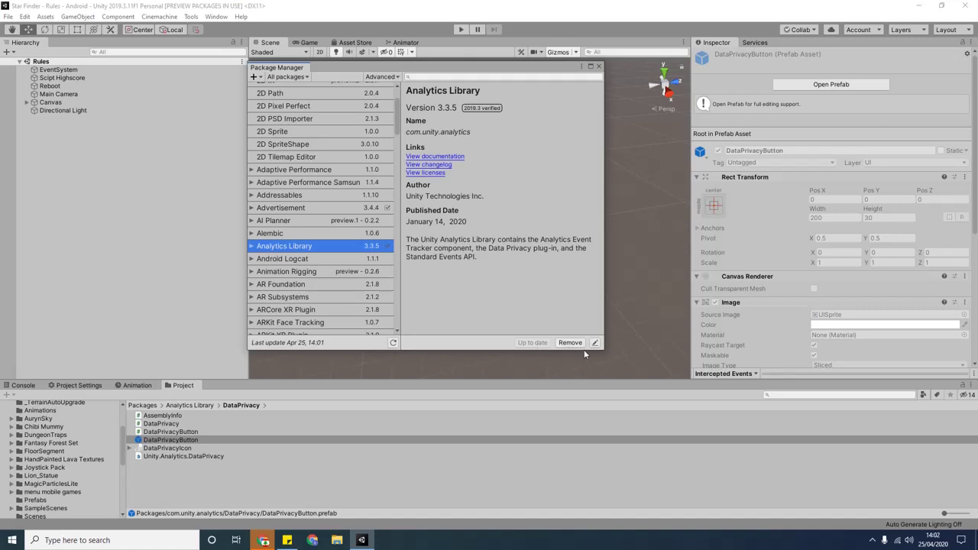
# Step: Close the Package Manager and expand the Packages folder in the Project panel
pyautogui.click(601, 68)
pyautogui.scroll(-3, 46, 458)
pyautogui.scroll(-3, 46, 459)
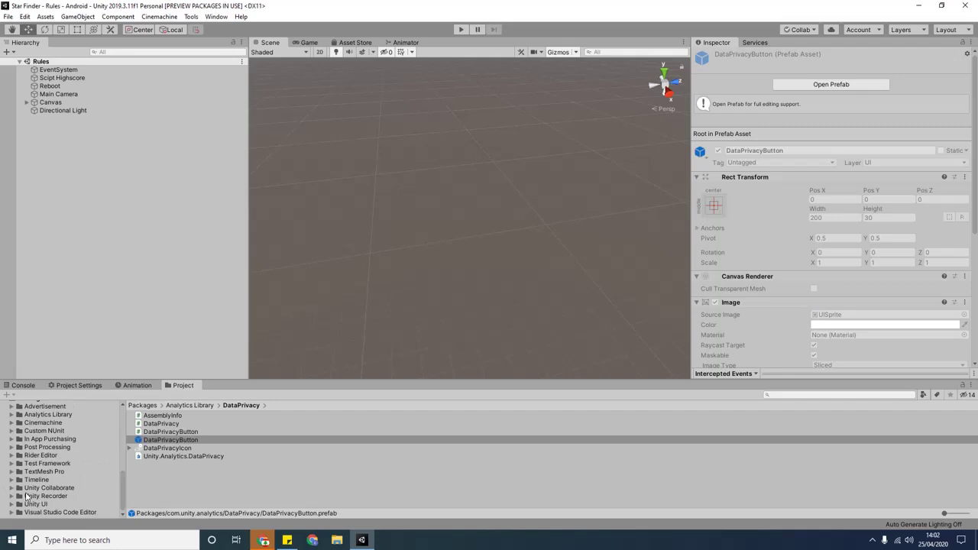
pyautogui.scroll(-3, 23, 461)
pyautogui.click(12, 460)
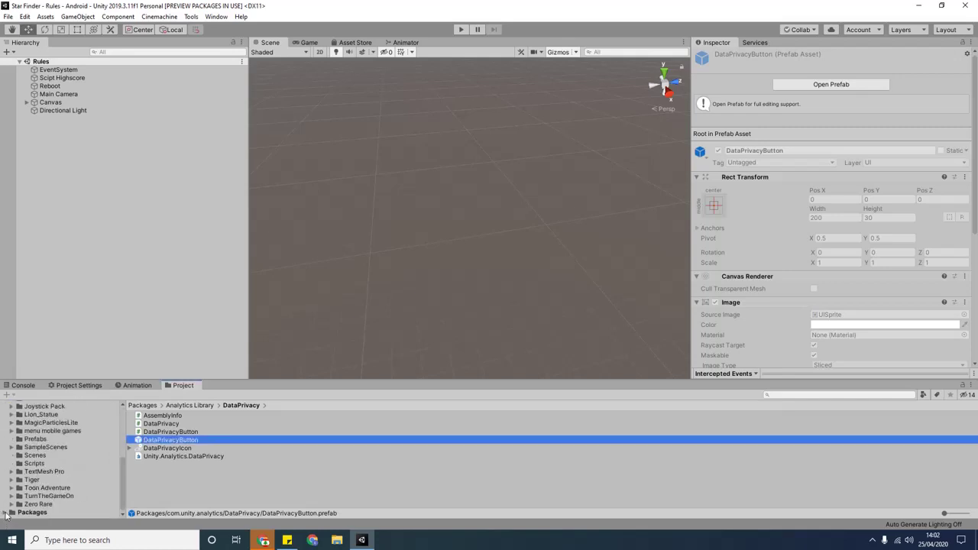
pyautogui.click(11, 513)
# Step: Open Analytics Library > DataPrivacy and select the DataPrivacyButton prefab
pyautogui.scroll(-3, 15, 489)
pyautogui.scroll(-2, 20, 466)
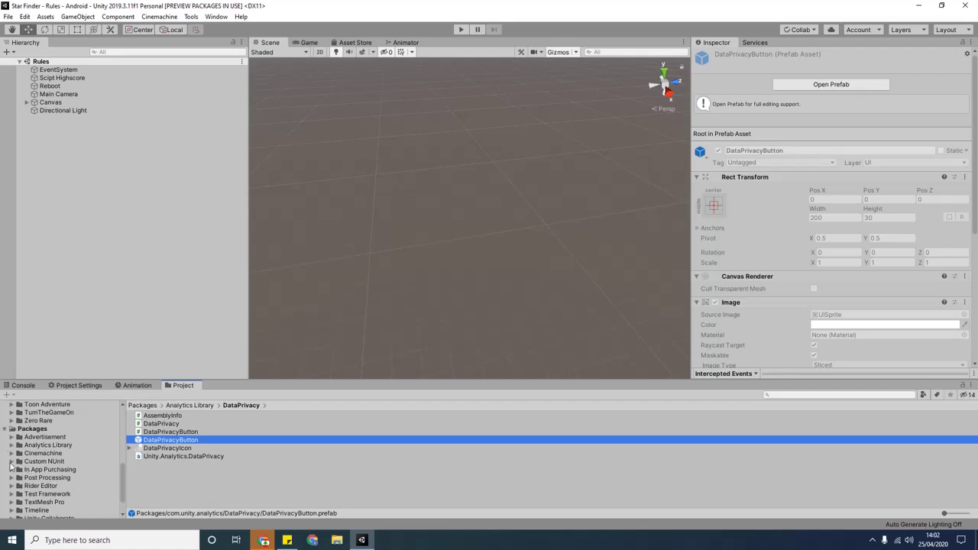
pyautogui.click(48, 444)
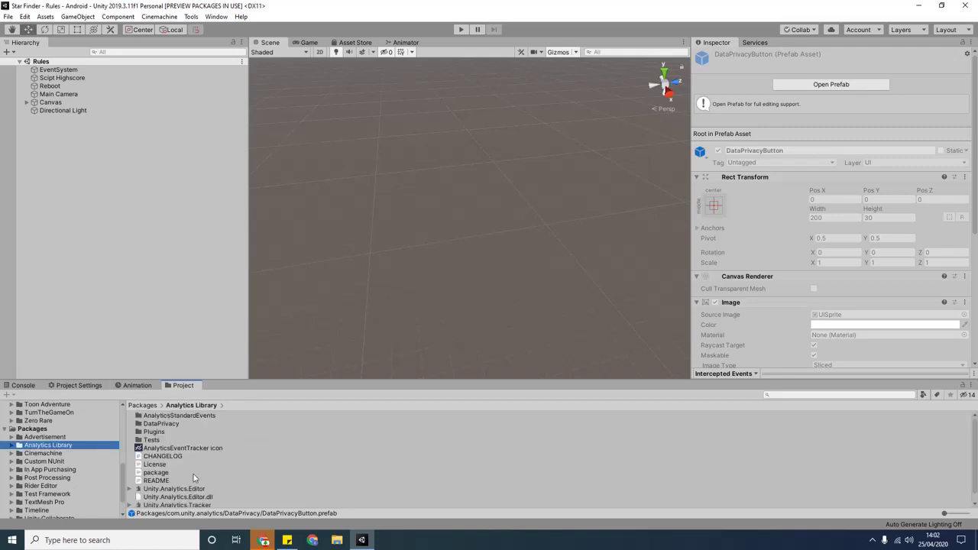
pyautogui.doubleClick(162, 424)
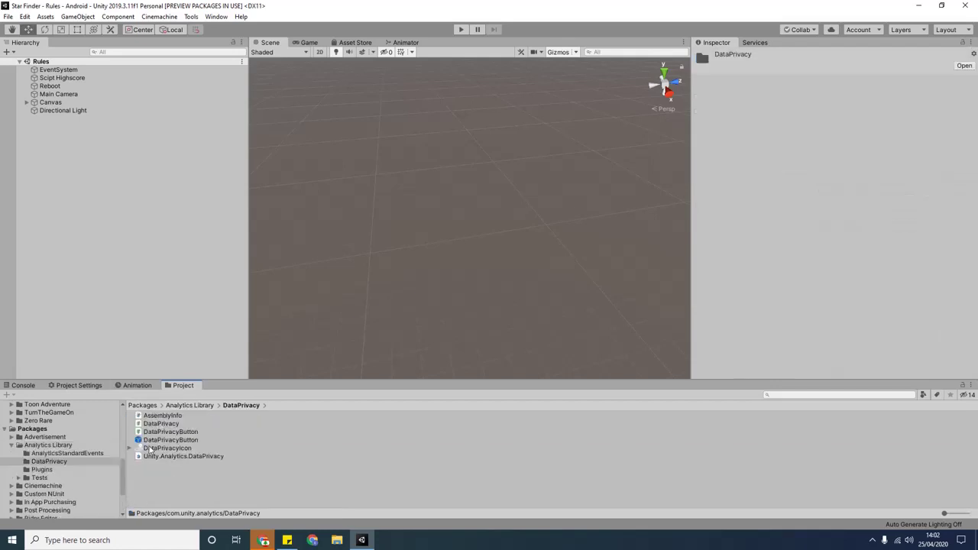
pyautogui.click(153, 441)
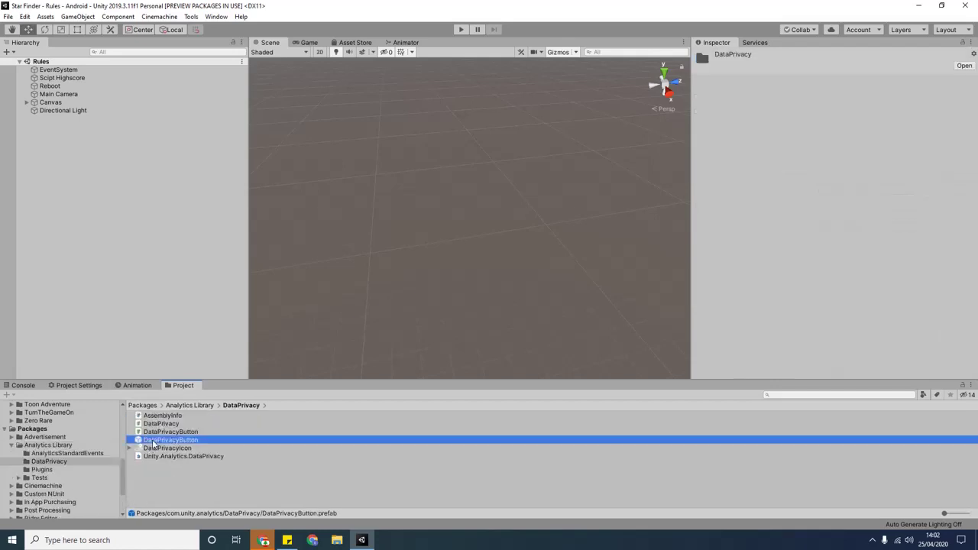
# Step: Frame the Canvas and orbit the Scene view so its buttons are visible
pyautogui.doubleClick(66, 104)
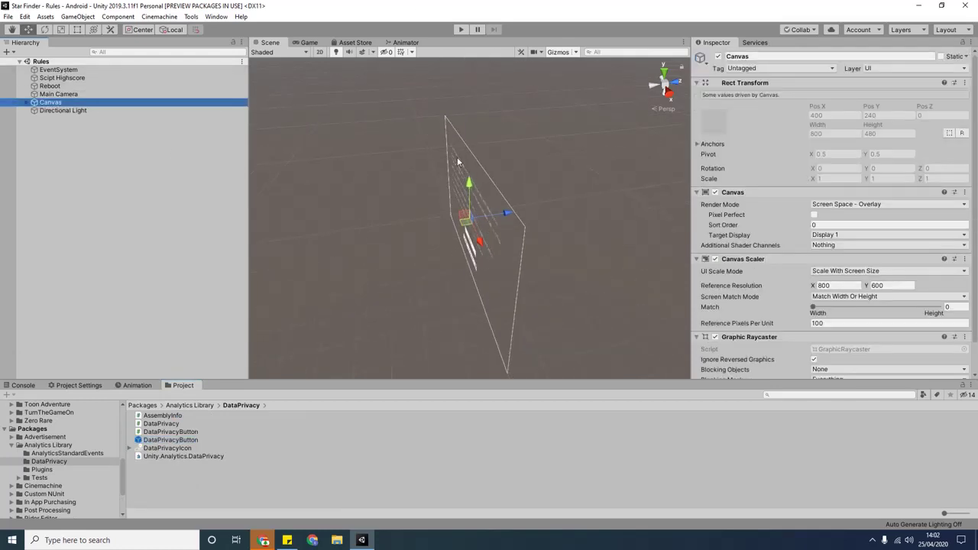
pyautogui.moveTo(459, 163); pyautogui.dragTo(469, 237, button='right')
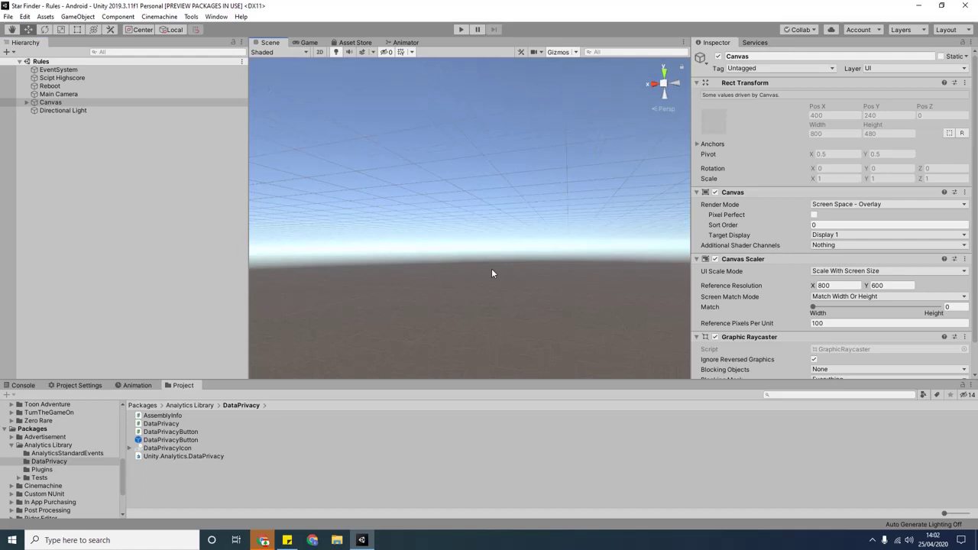
pyautogui.moveTo(331, 175)
pyautogui.mouseDown(button='right')
pyautogui.moveTo(631, 316)
pyautogui.moveTo(791, 267)
pyautogui.mouseUp(button='right')
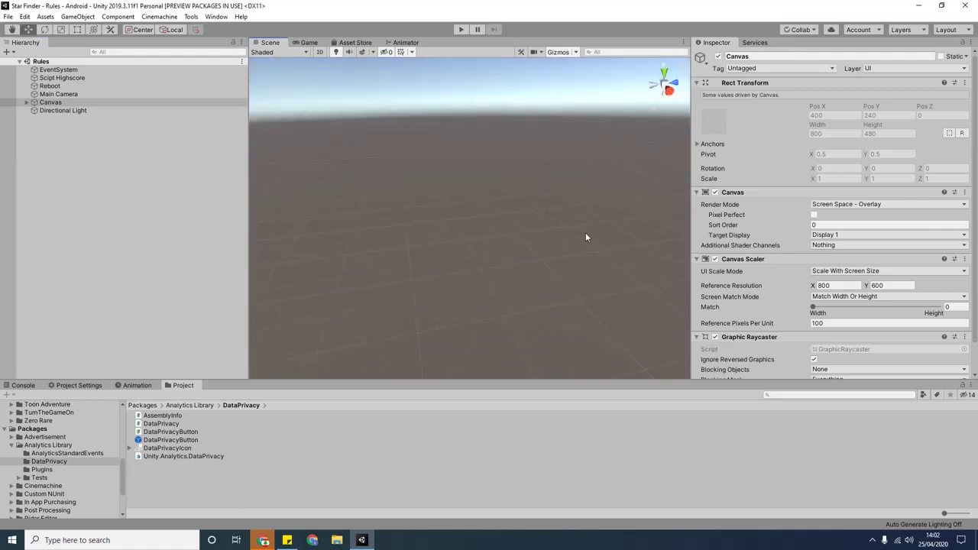
pyautogui.moveTo(586, 232)
pyautogui.mouseDown(button='right')
pyautogui.moveTo(644, 239)
pyautogui.moveTo(249, 352)
pyautogui.mouseUp(button='right')
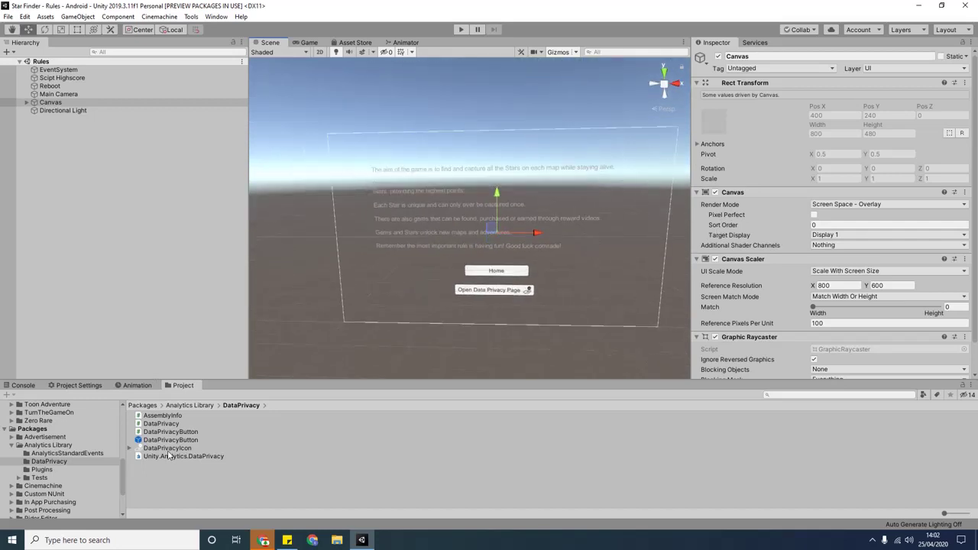
# Step: Drop the DataPrivacyButton prefab into the Rules scene and set its depth to 105
pyautogui.moveTo(172, 440); pyautogui.dragTo(90, 164)
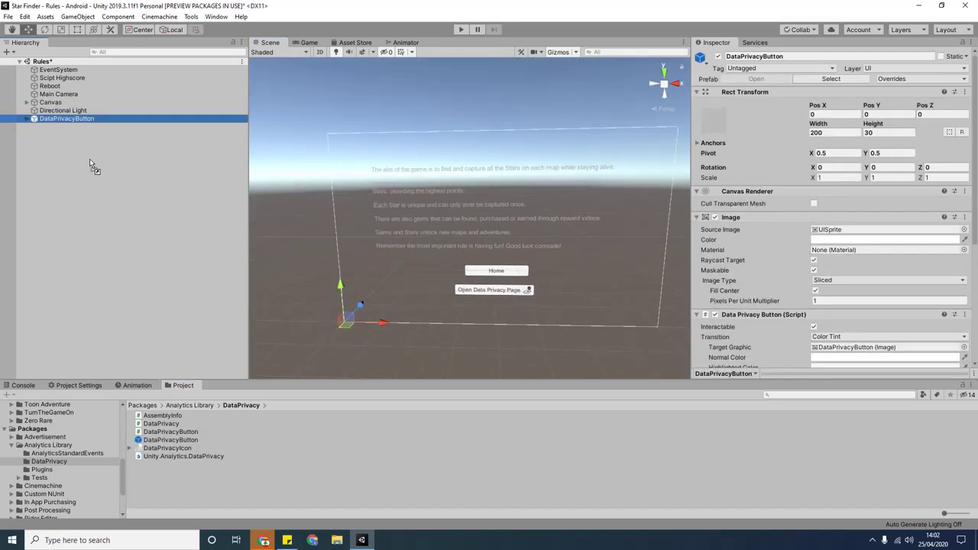
pyautogui.moveTo(373, 331)
pyautogui.mouseDown()
pyautogui.moveTo(428, 253)
pyautogui.moveTo(438, 335)
pyautogui.moveTo(389, 303)
pyautogui.mouseUp()
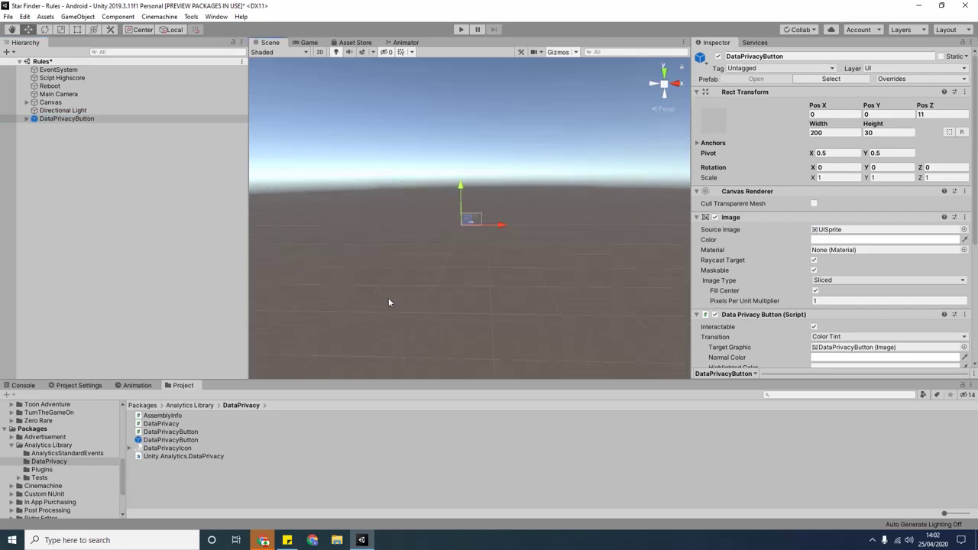
pyautogui.scroll(5, 442, 275)
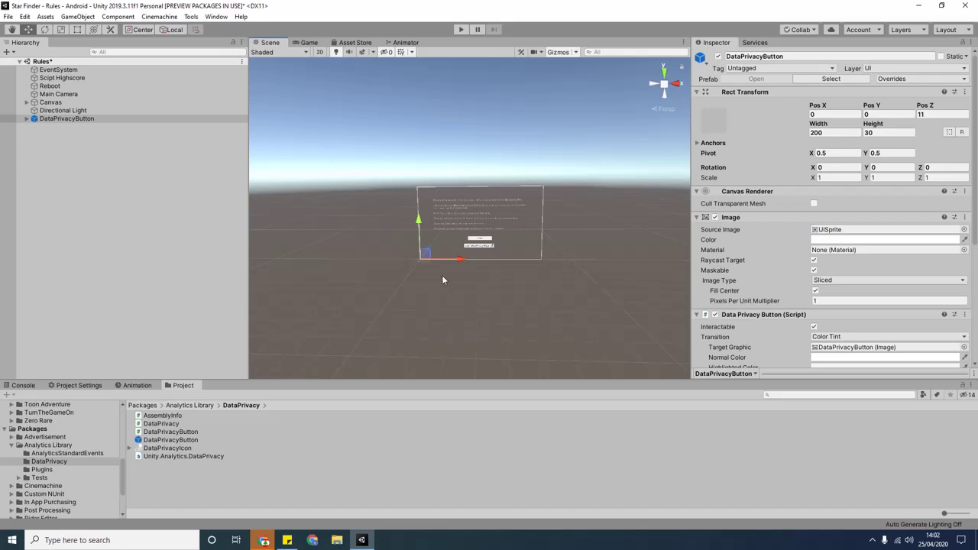
pyautogui.moveTo(392, 278); pyautogui.dragTo(355, 308)
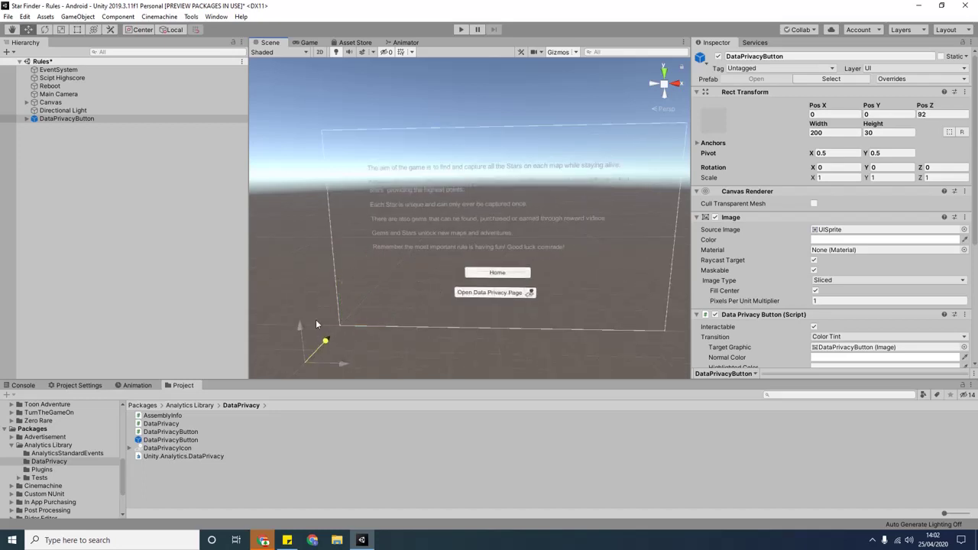
pyautogui.moveTo(408, 271); pyautogui.dragTo(359, 304)
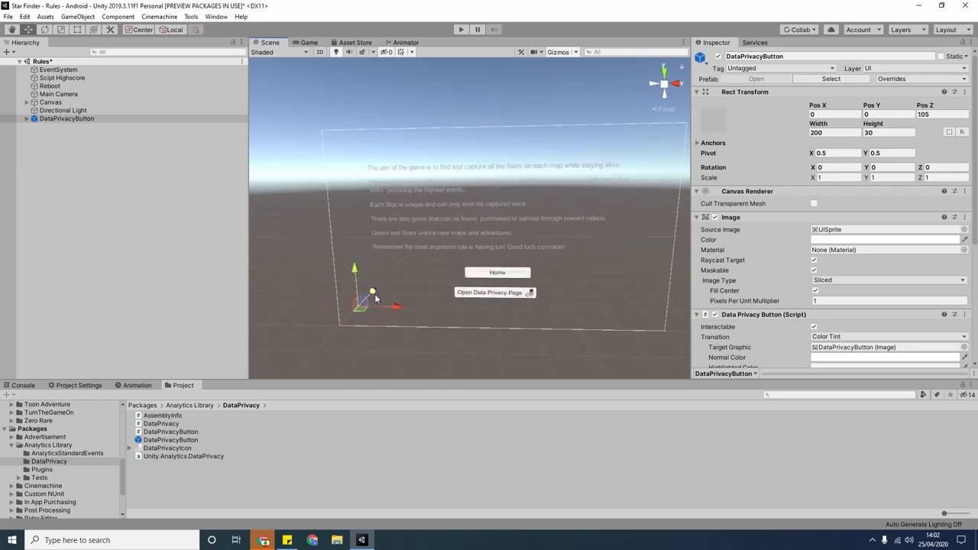
pyautogui.click(496, 299)
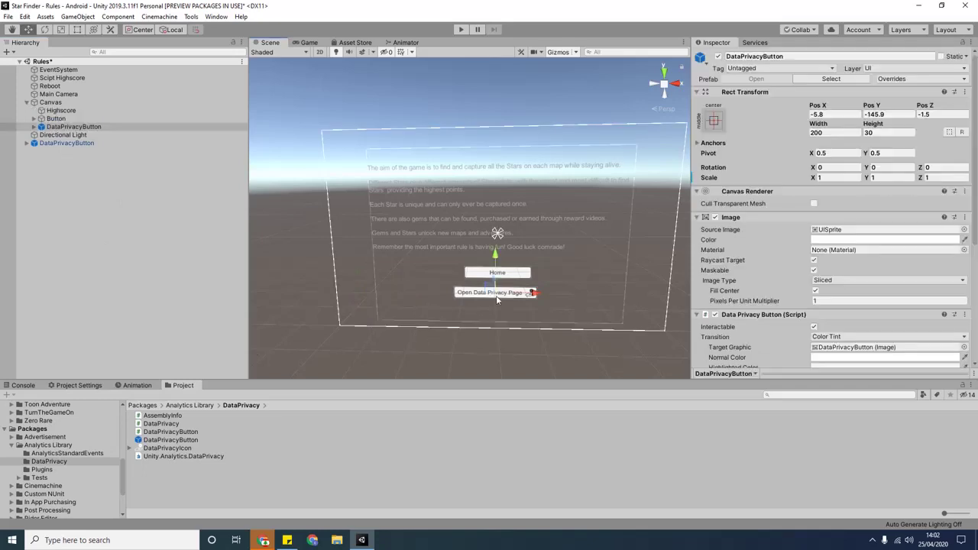
# Step: Parent the new DataPrivacyButton under the Canvas in the Hierarchy
pyautogui.click(483, 368)
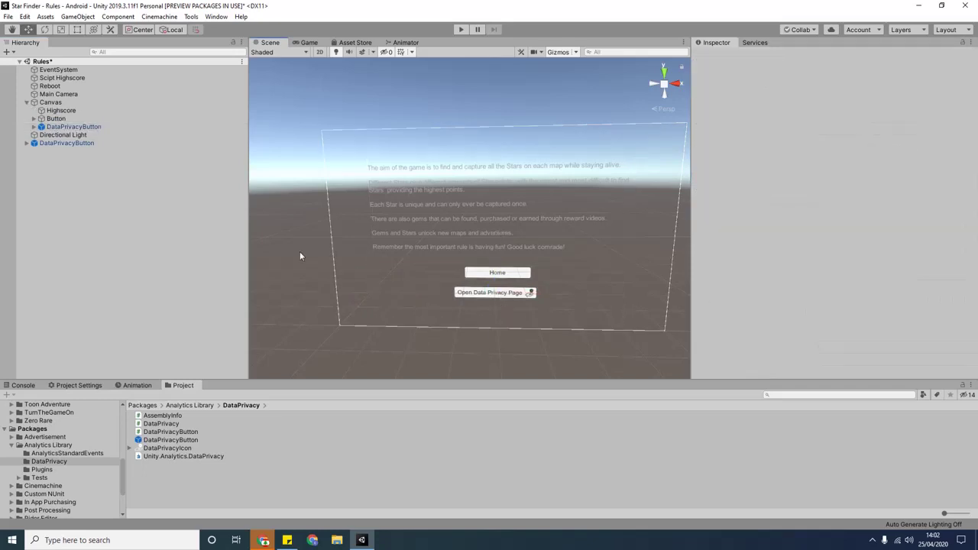
pyautogui.doubleClick(61, 127)
pyautogui.doubleClick(53, 143)
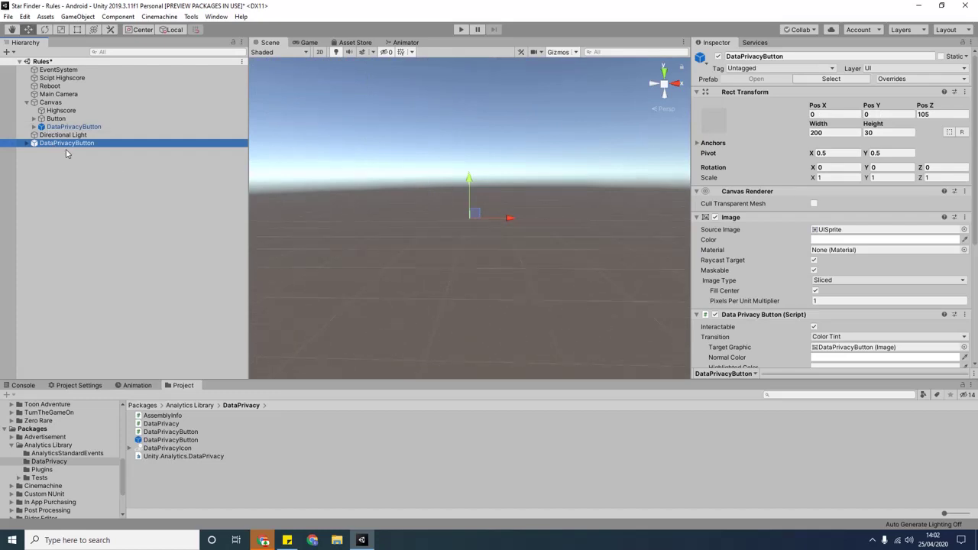
pyautogui.doubleClick(67, 145)
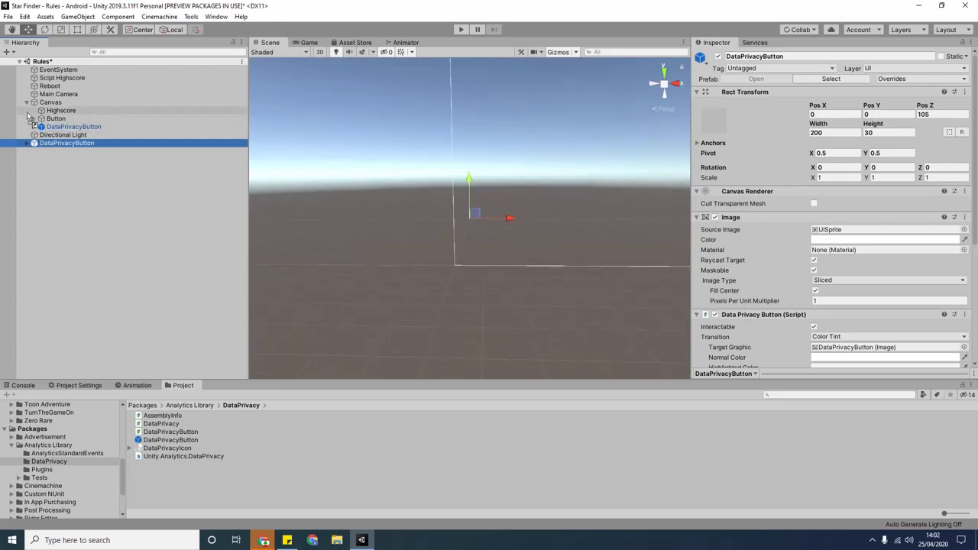
pyautogui.moveTo(69, 146); pyautogui.dragTo(51, 103)
# Step: Centre the new button horizontally below the existing one, keep it under Canvas, and start Play
pyautogui.scroll(-4, 482, 317)
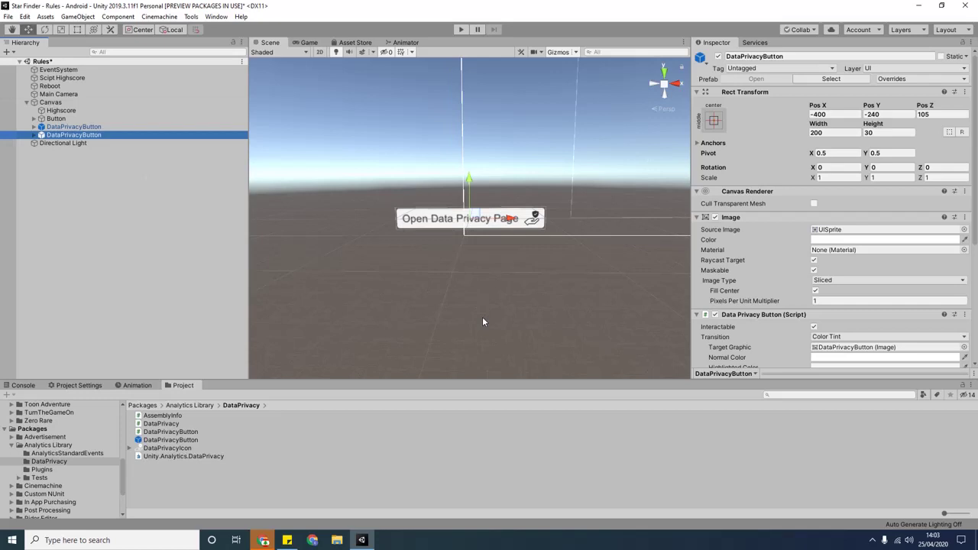
pyautogui.scroll(-3, 525, 293)
pyautogui.moveTo(599, 305); pyautogui.dragTo(470, 375, button='middle')
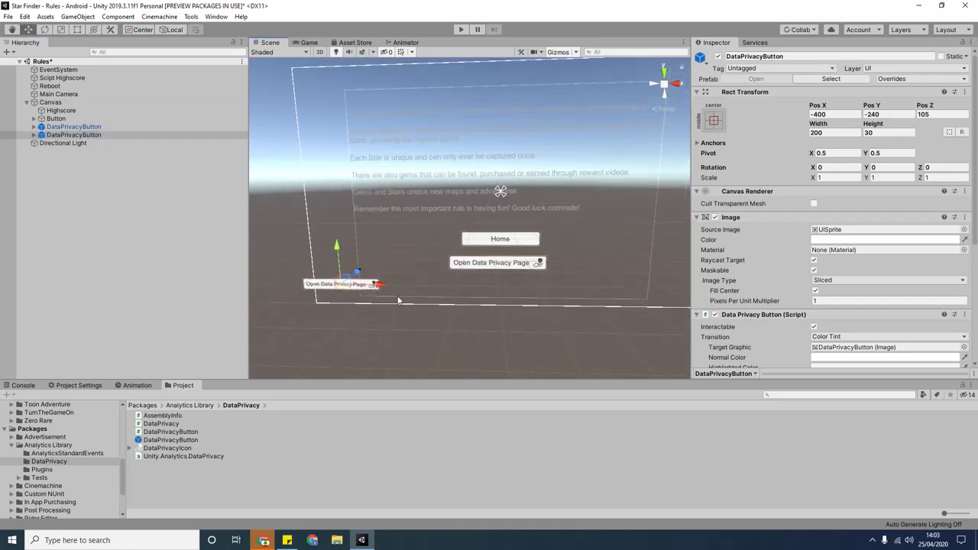
pyautogui.moveTo(398, 281)
pyautogui.mouseDown()
pyautogui.moveTo(547, 298)
pyautogui.moveTo(533, 298)
pyautogui.mouseUp()
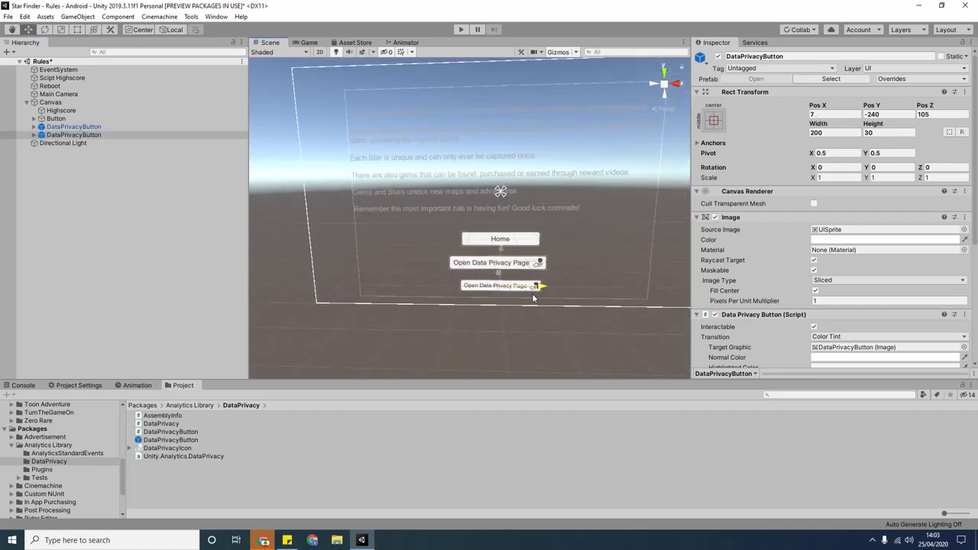
pyautogui.click(64, 137)
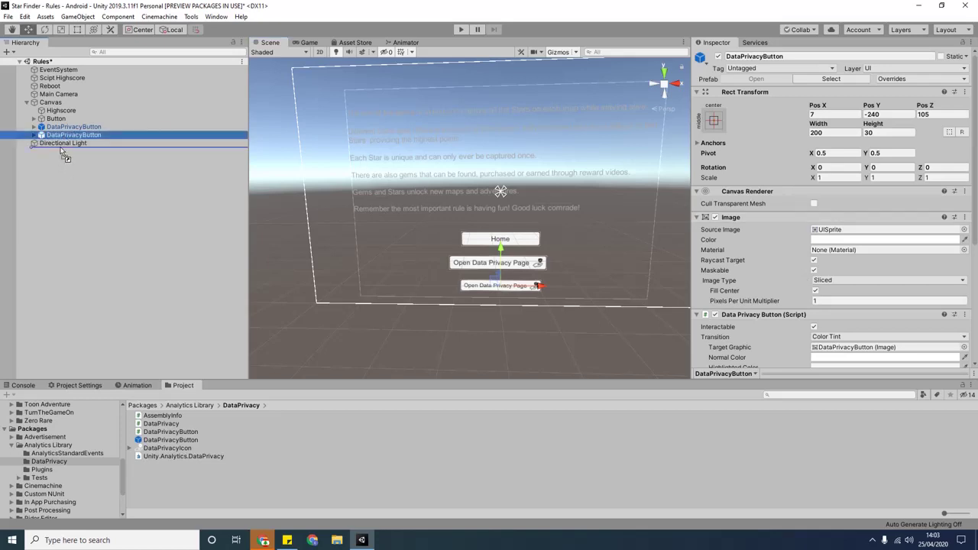
pyautogui.moveTo(59, 149); pyautogui.dragTo(52, 107)
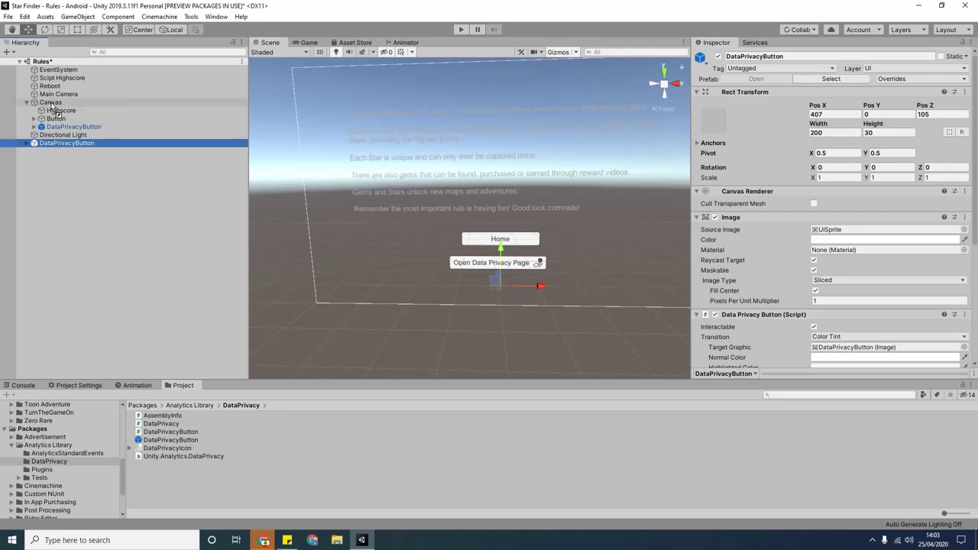
pyautogui.moveTo(51, 107); pyautogui.dragTo(52, 108)
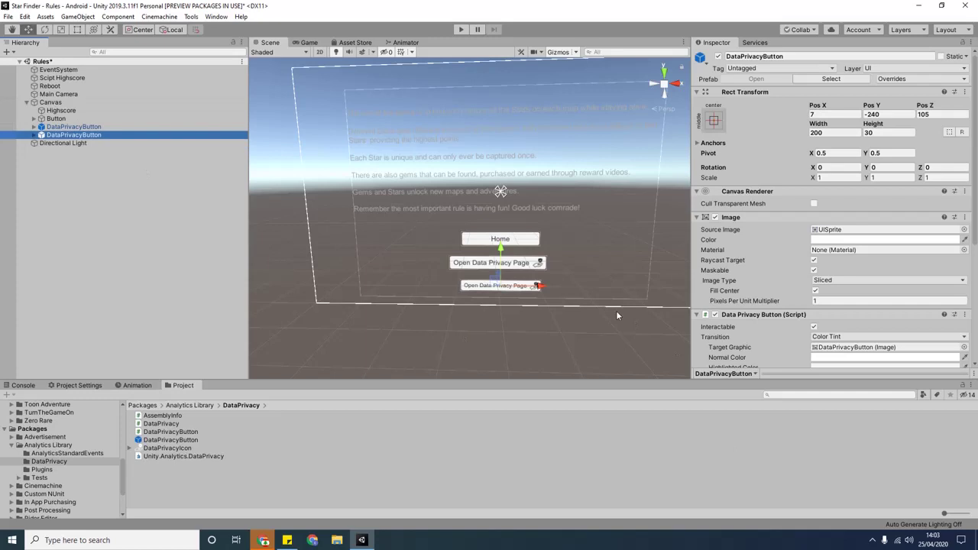
pyautogui.click(461, 29)
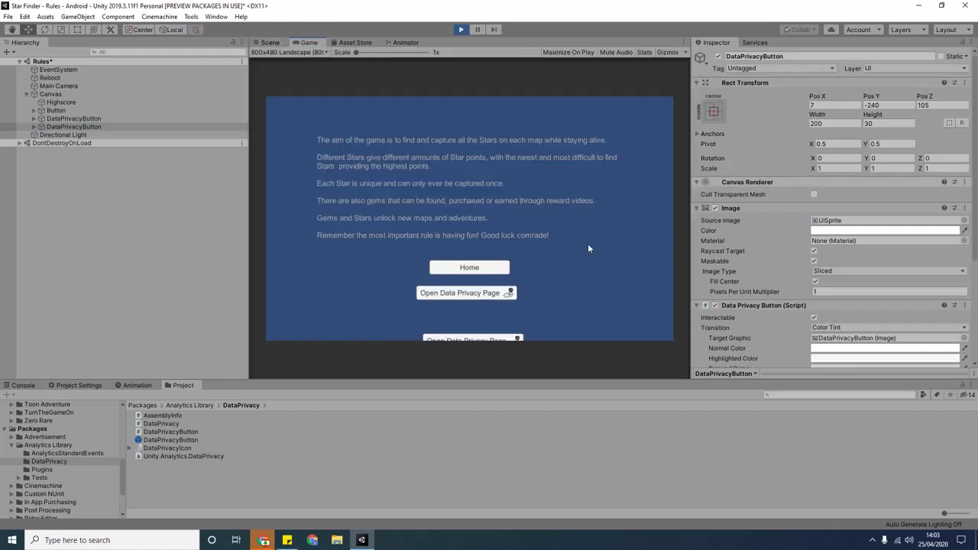
# Step: Use the lower Open Data Privacy Page button in the Game view to open the privacy page in Edge
pyautogui.click(477, 340)
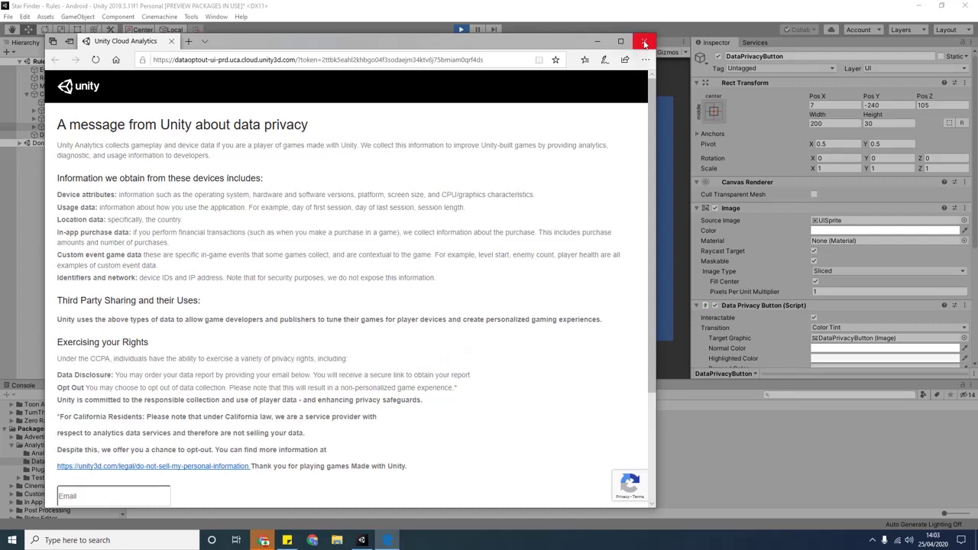
# Step: Close the Edge privacy page, stop play mode, and return to the Scene view
pyautogui.click(644, 43)
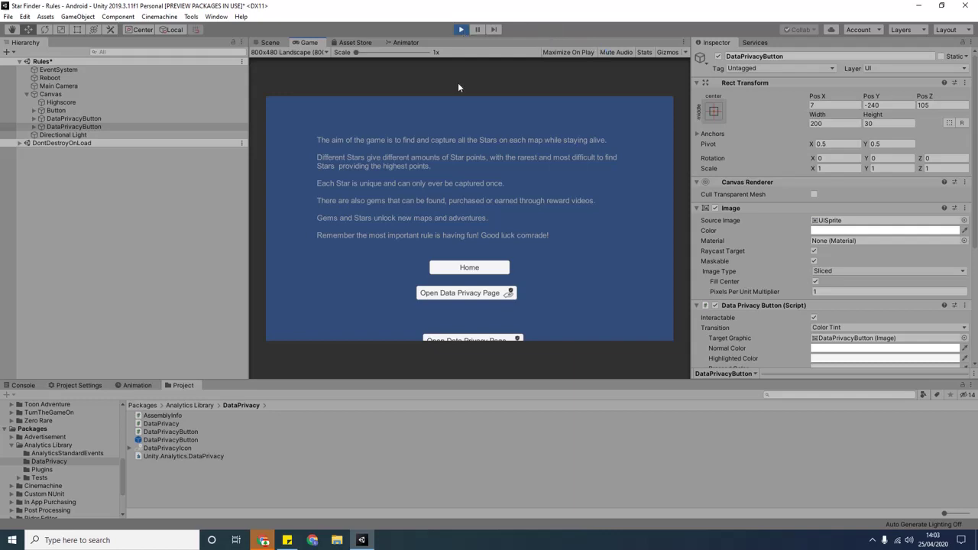
pyautogui.click(461, 29)
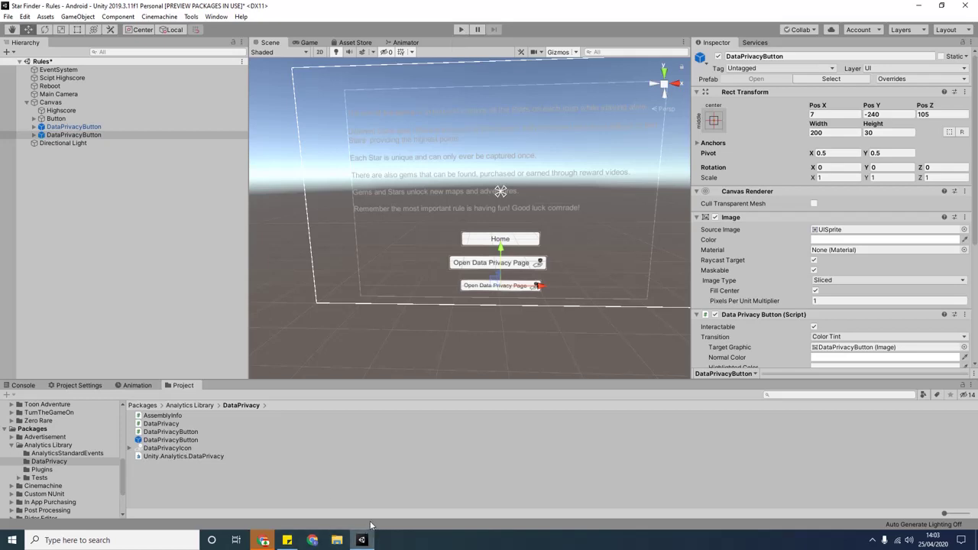
pyautogui.click(877, 541)
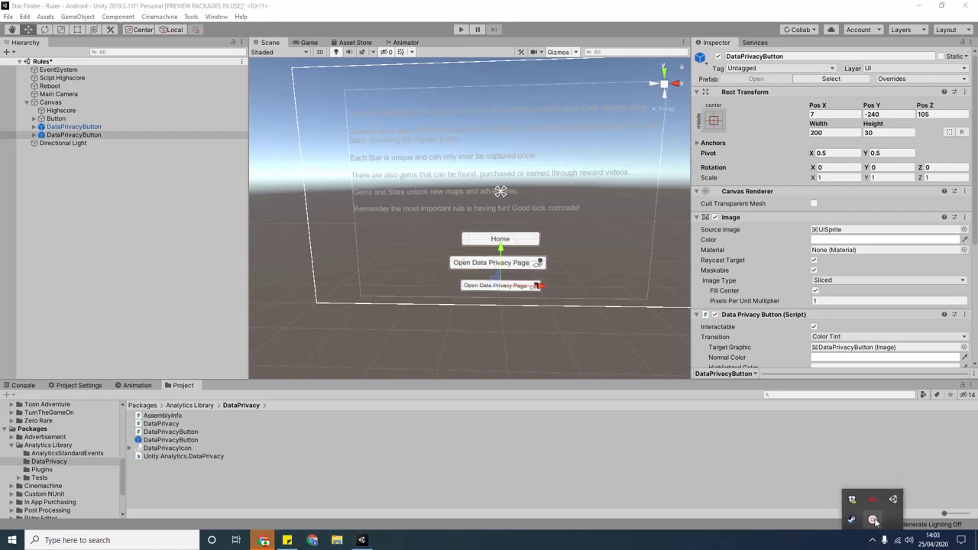